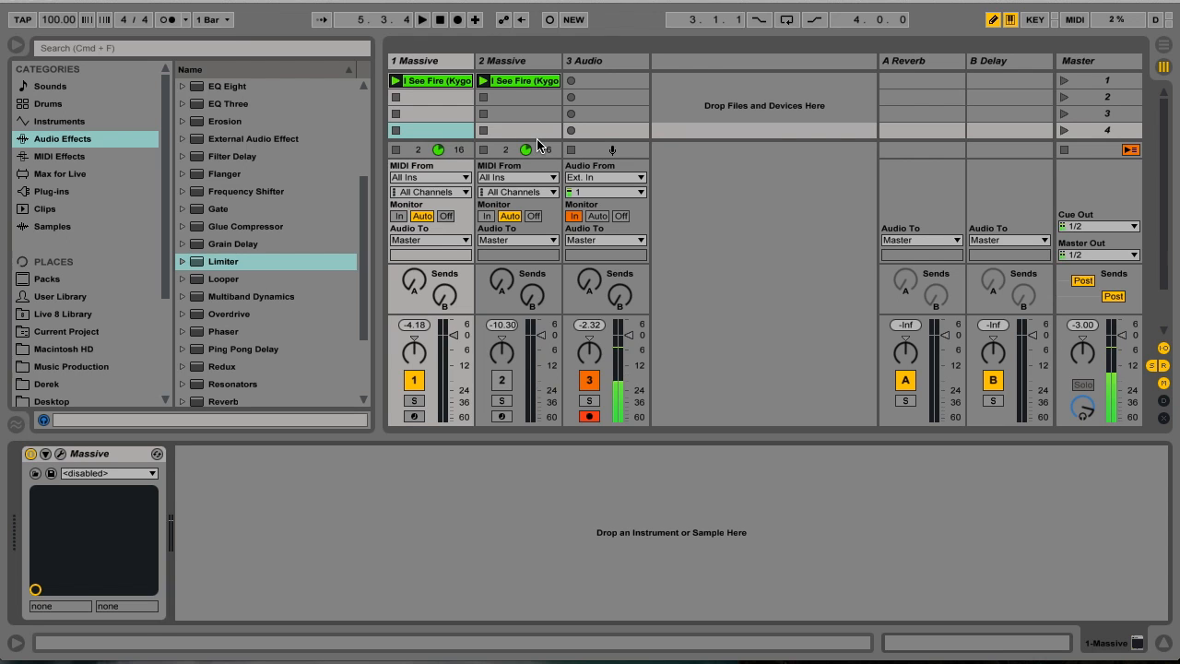
- Play the two Massive clips to listen to the current sound, and stop playback
key(space)
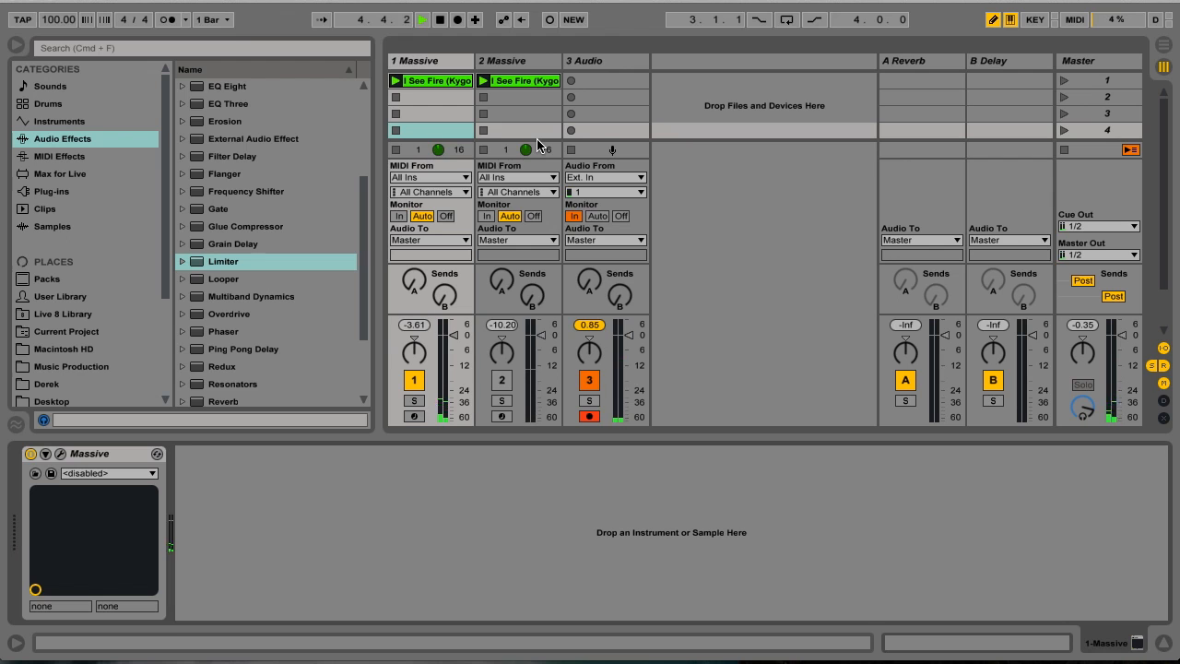
key(space)
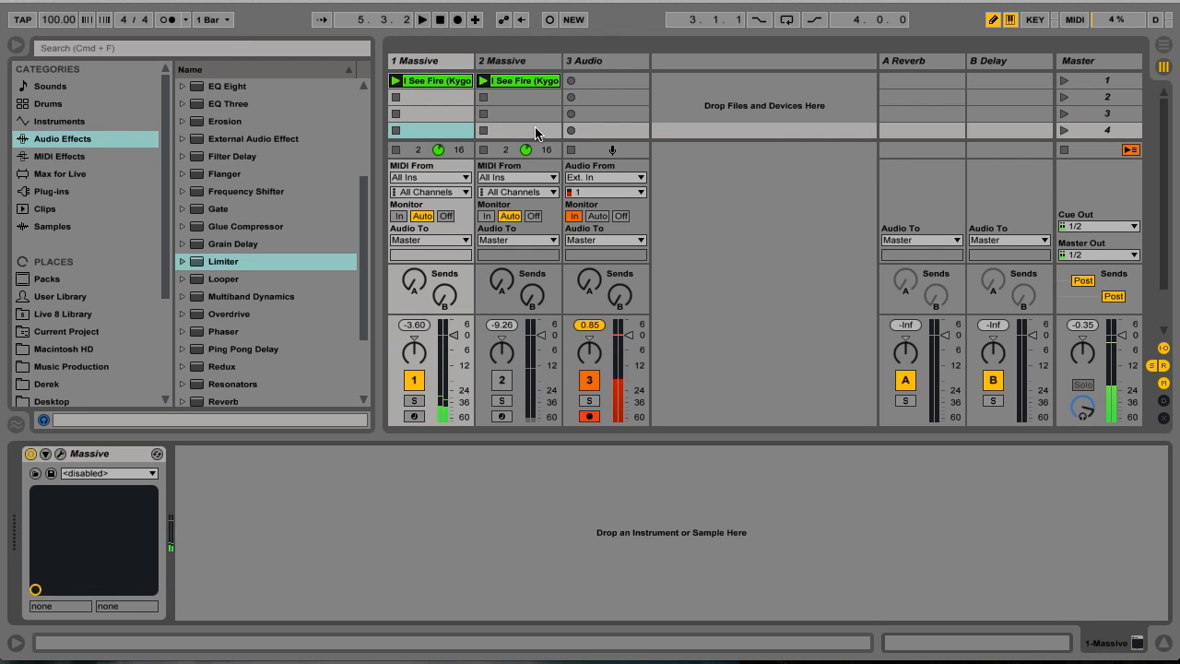
- Open Massive on track 2 and set OSC1 to Sin-Triangle, low Wt-position, pitch 12.00, with LFO 5 modulating the pitch by 0.04
click(494, 62)
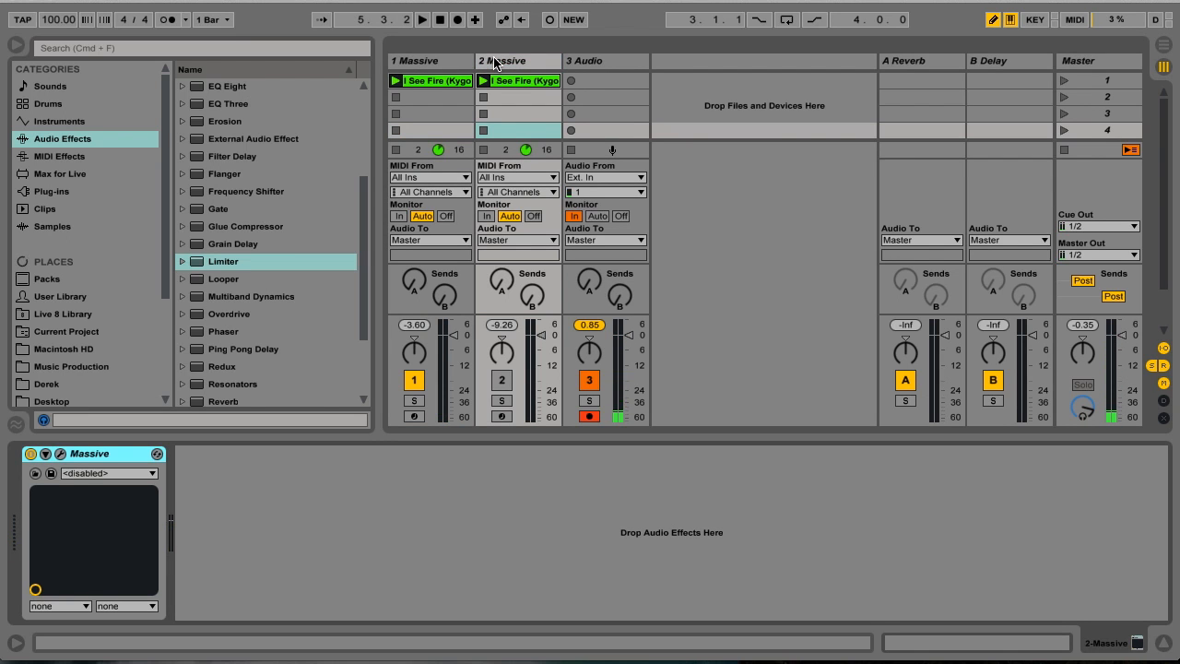
click(60, 454)
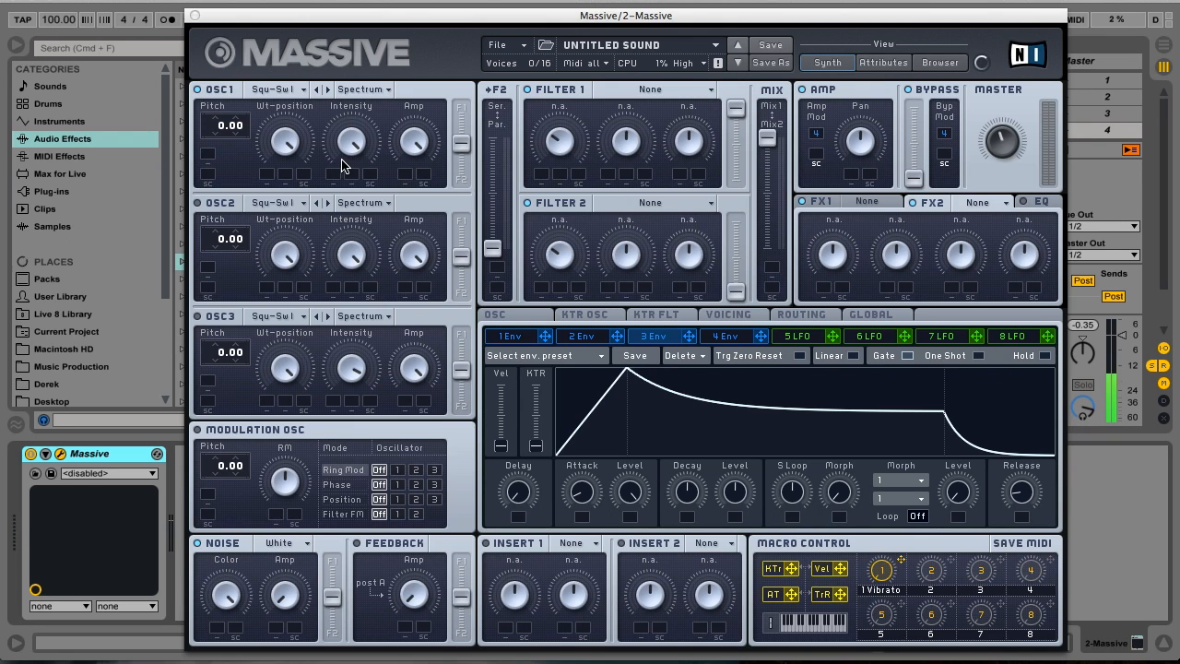
click(291, 91)
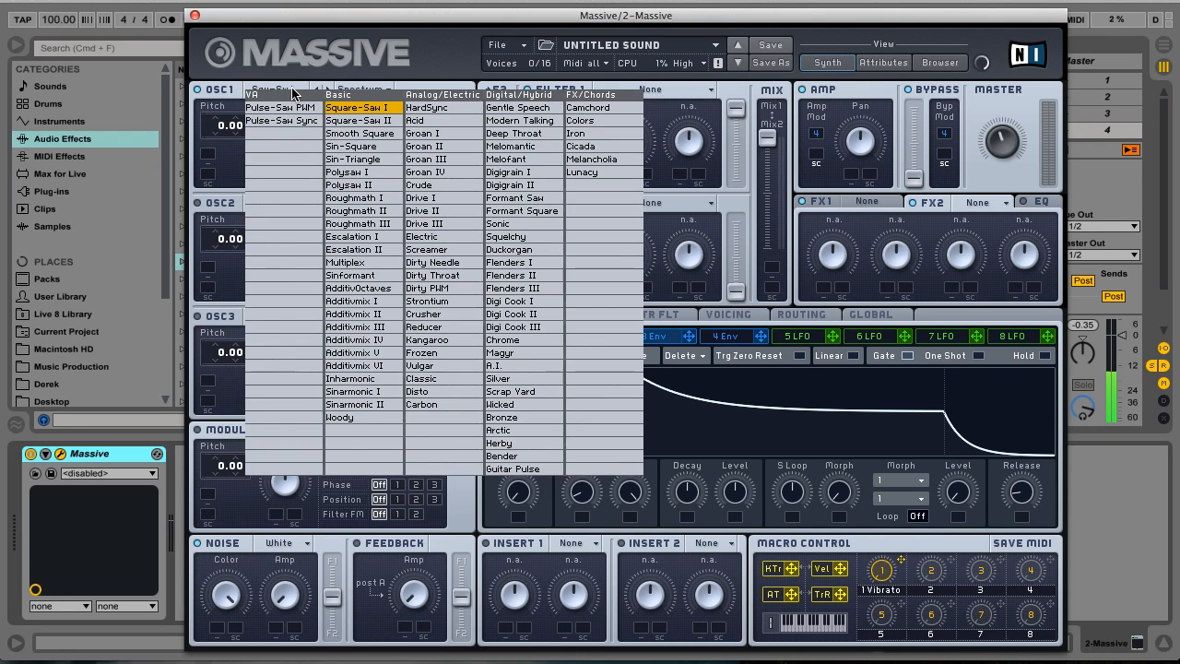
click(359, 161)
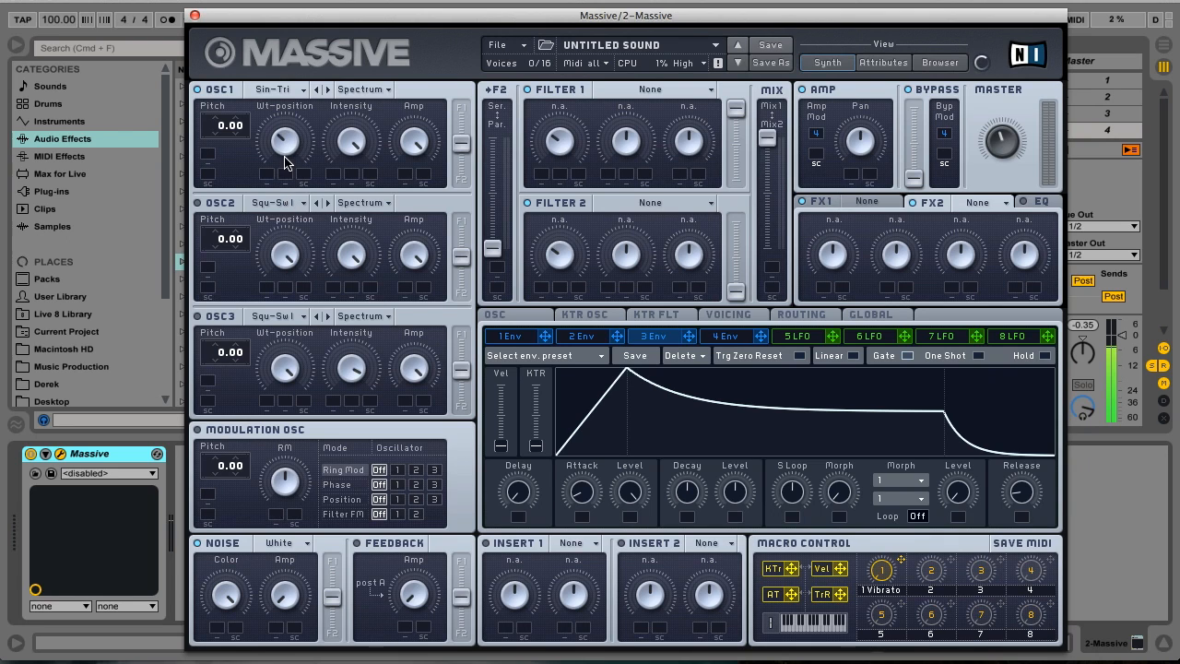
click(511, 335)
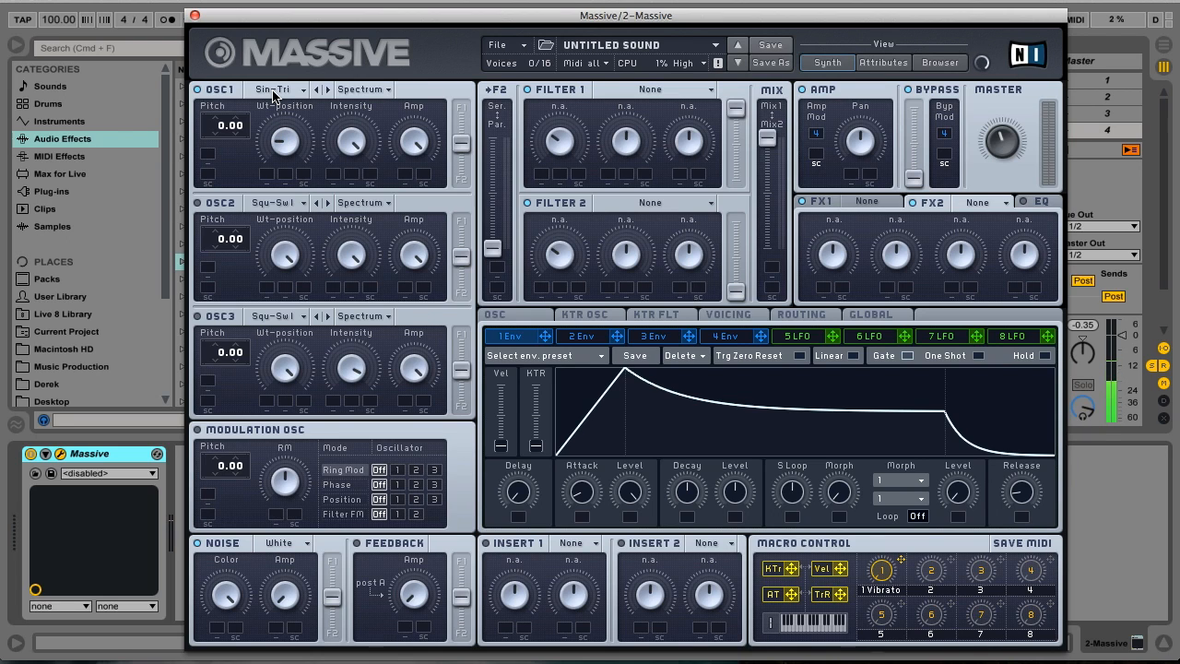
drag(223, 127, 221, 110)
drag(834, 341, 257, 152)
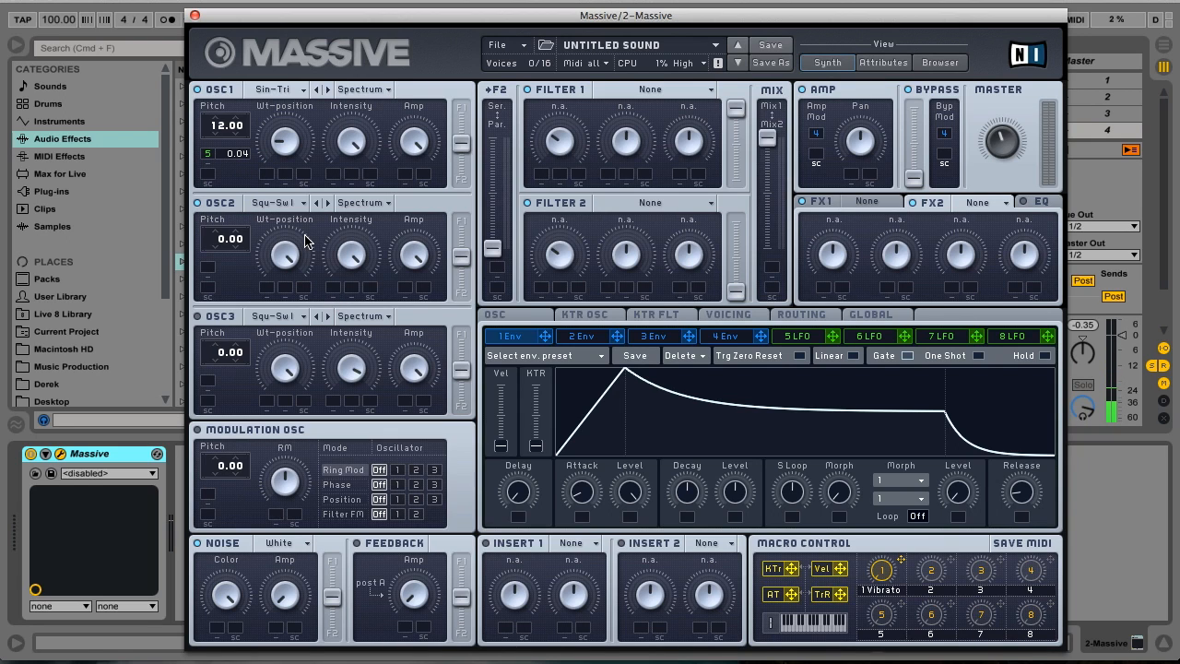
- Set OSC2 to the Smooth Square wavetable with a low Wt-position and a pitch of 12.00
click(298, 204)
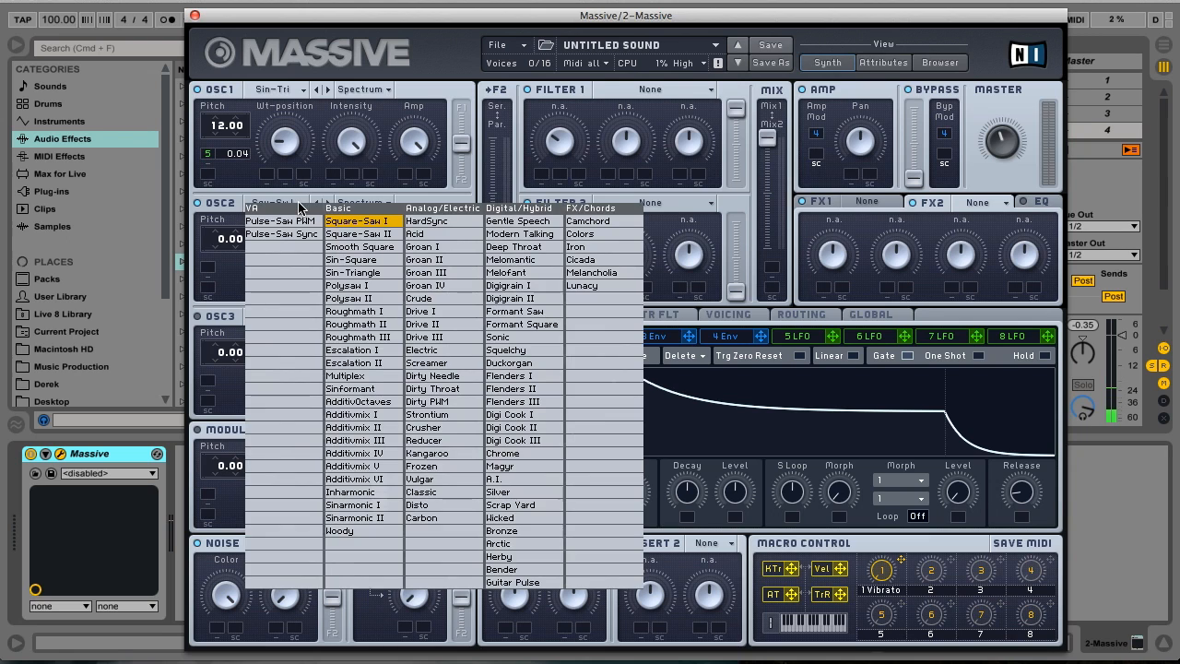
click(378, 247)
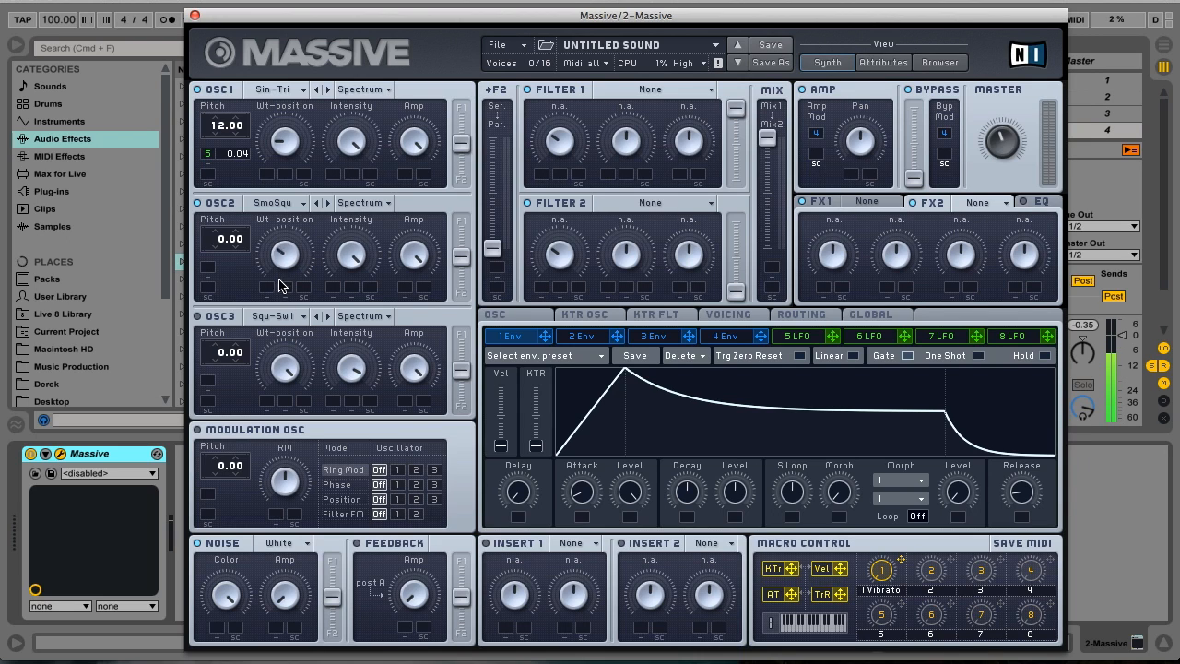
mouse_move(214, 244)
mouse_down()
mouse_move(222, 208)
mouse_move(225, 226)
mouse_up()
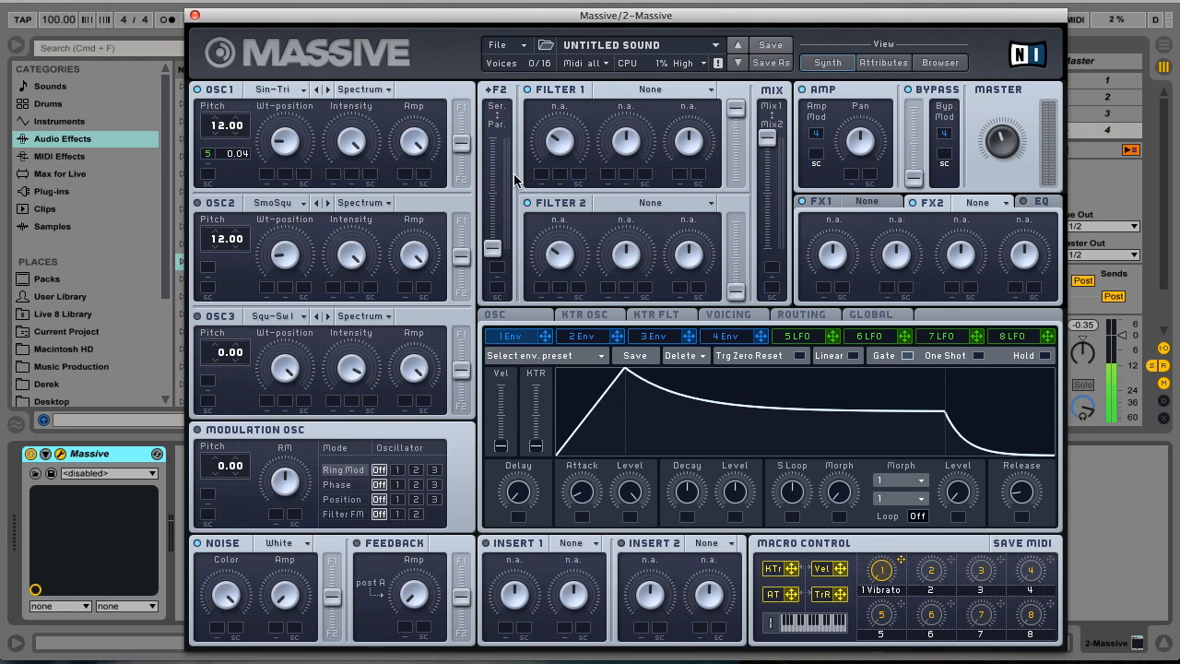
- Set Filter 1 to Lowpass 2, raise its cutoff slightly and modulate the cutoff upward with envelope 1
click(681, 89)
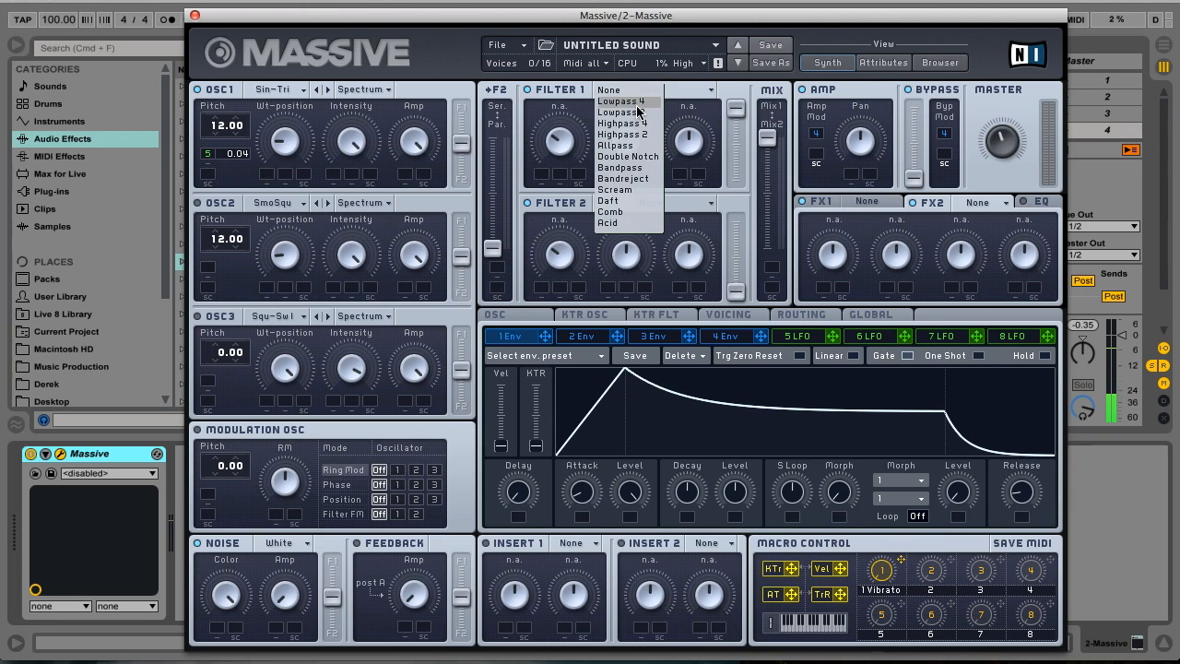
click(637, 111)
drag(565, 139, 569, 126)
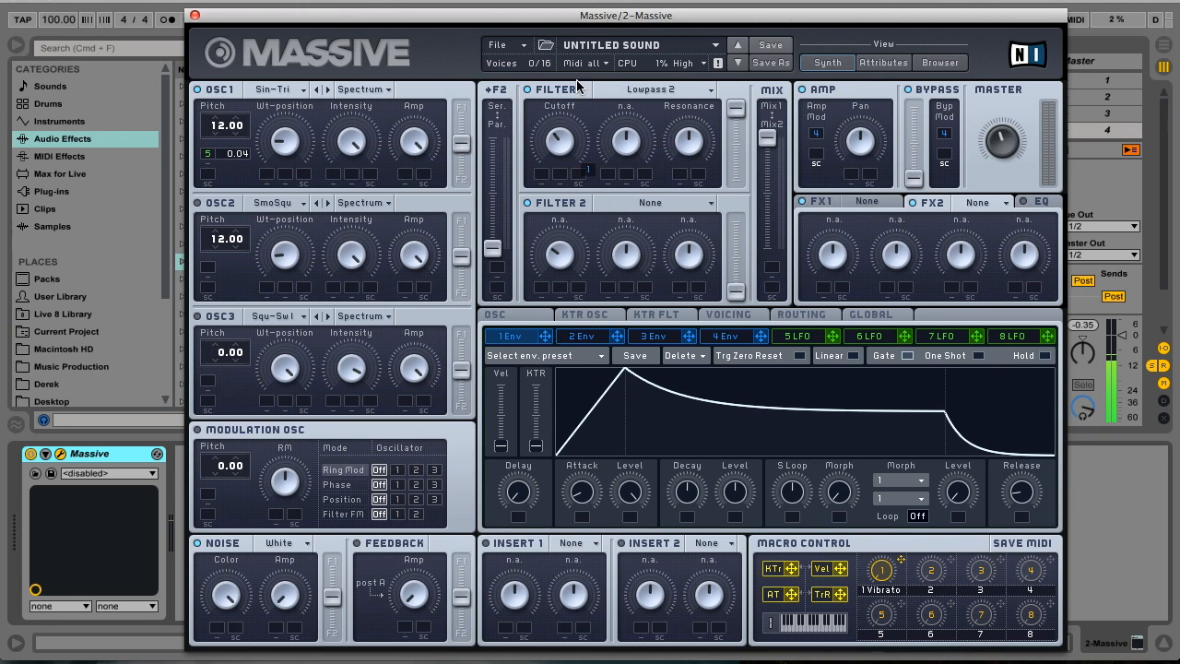
drag(543, 181, 561, 148)
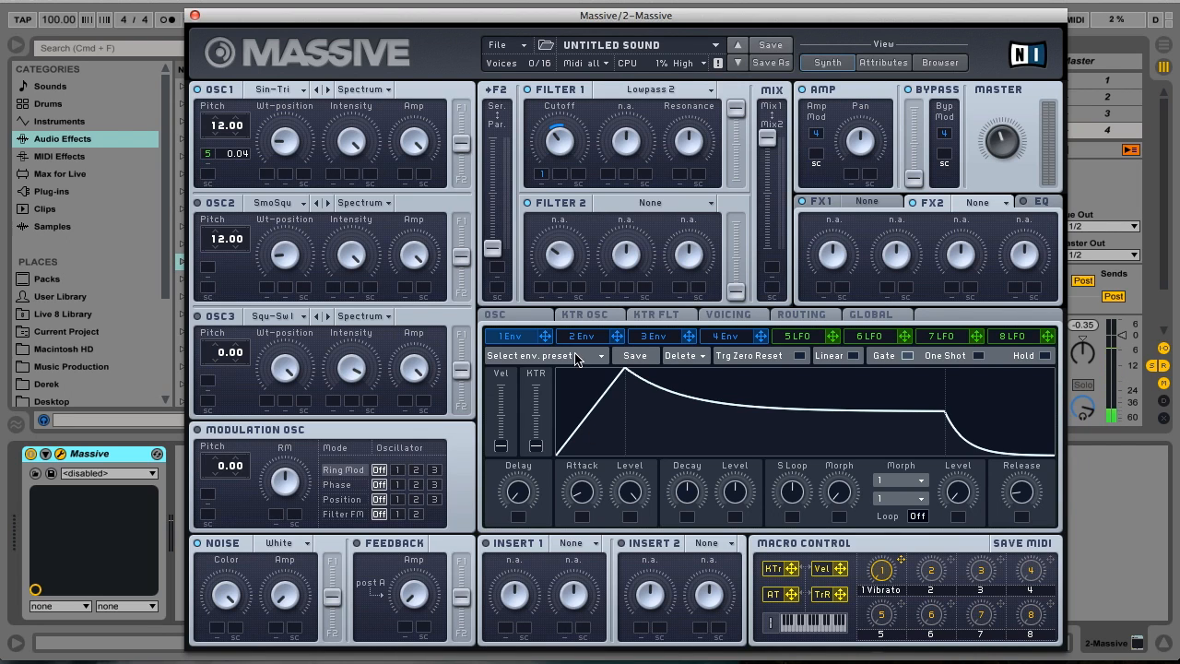
- Shape envelope 1 with zero decay level, a short attack and a shortened decay
drag(735, 491, 747, 658)
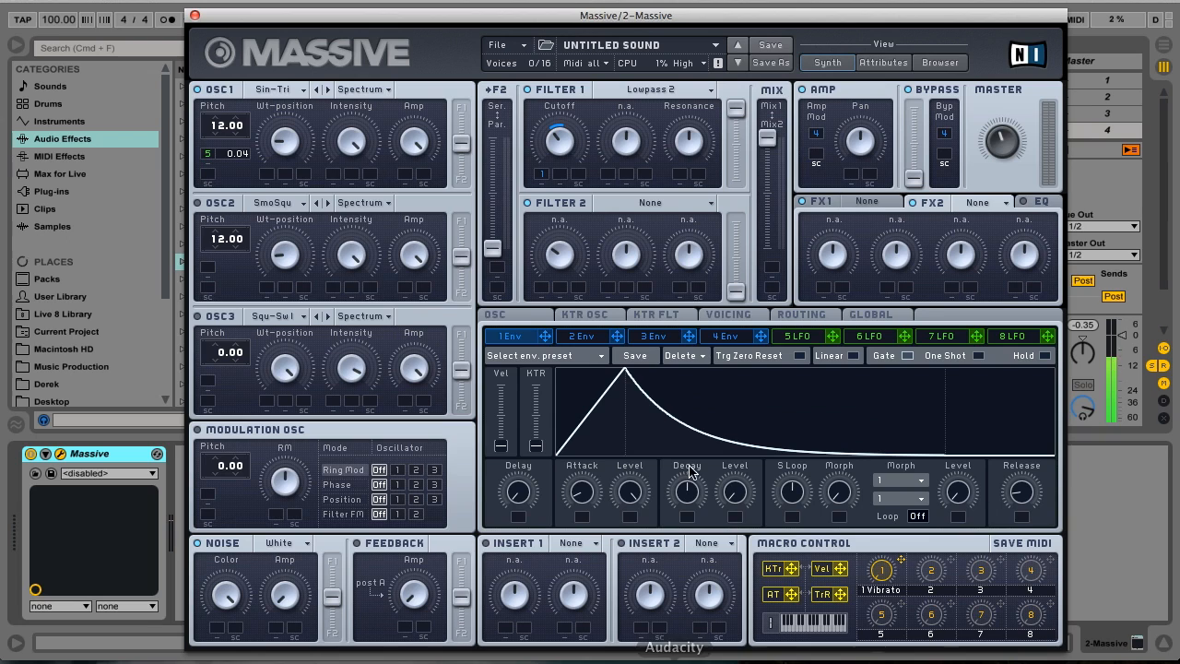
drag(583, 494, 578, 509)
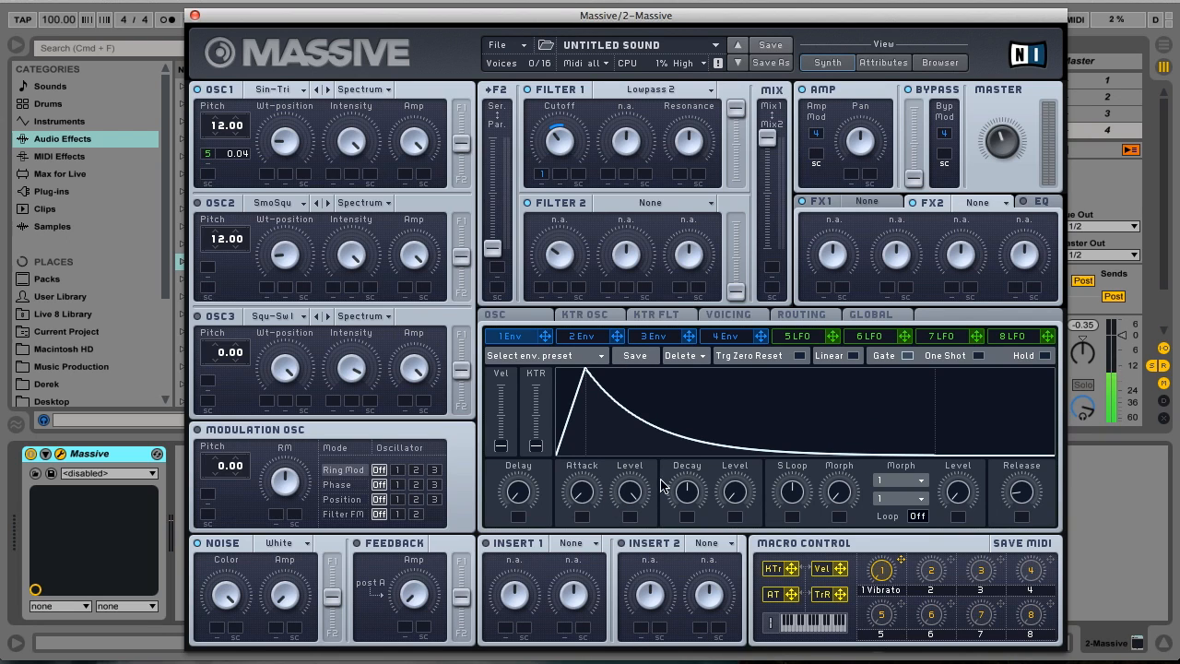
drag(684, 494, 682, 506)
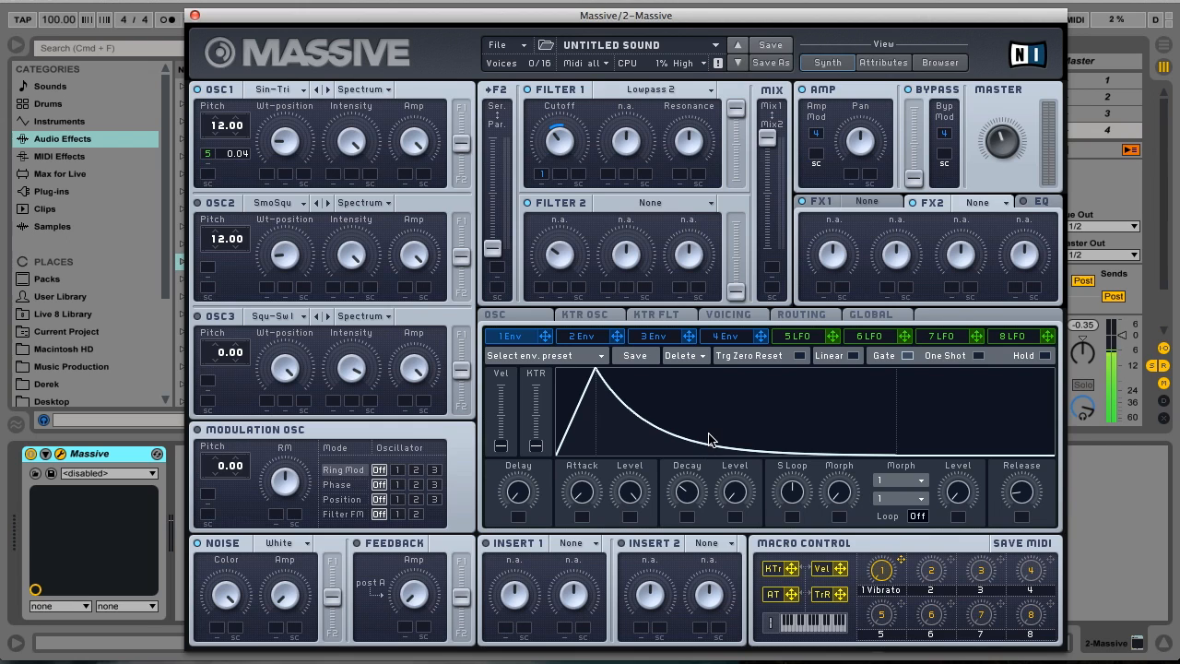
- Assign envelope 2 to the noise Amp and give it zero decay level, a shorter attack and a shorter decay
click(582, 337)
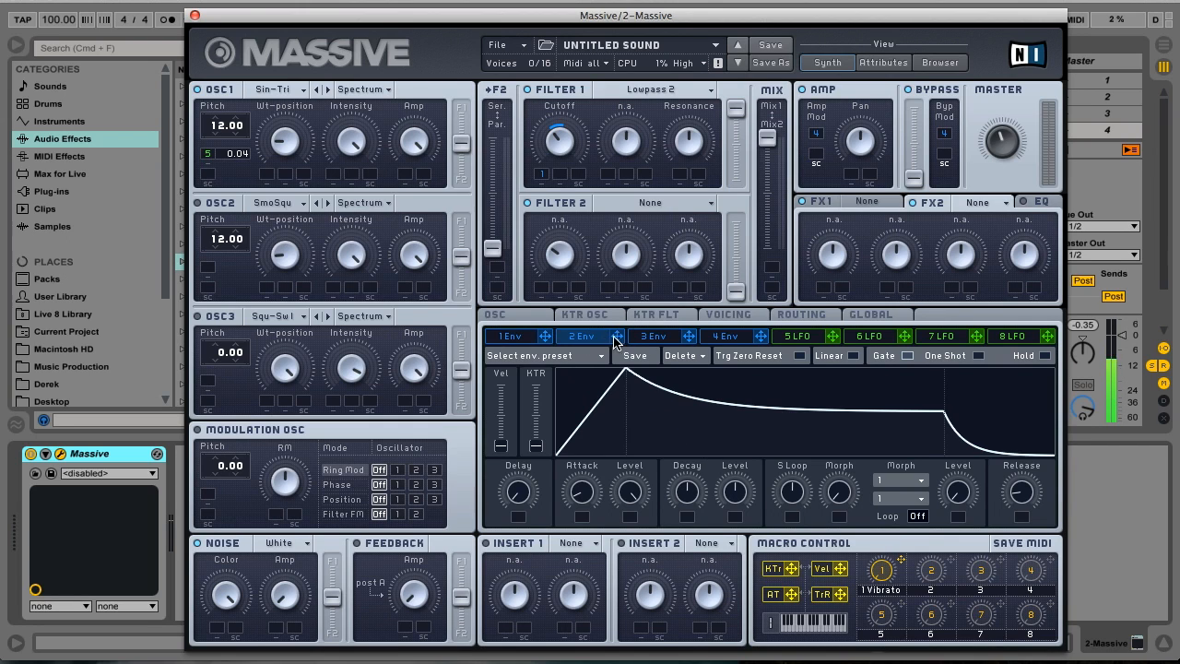
drag(496, 427, 273, 628)
drag(592, 507, 584, 516)
drag(725, 490, 697, 645)
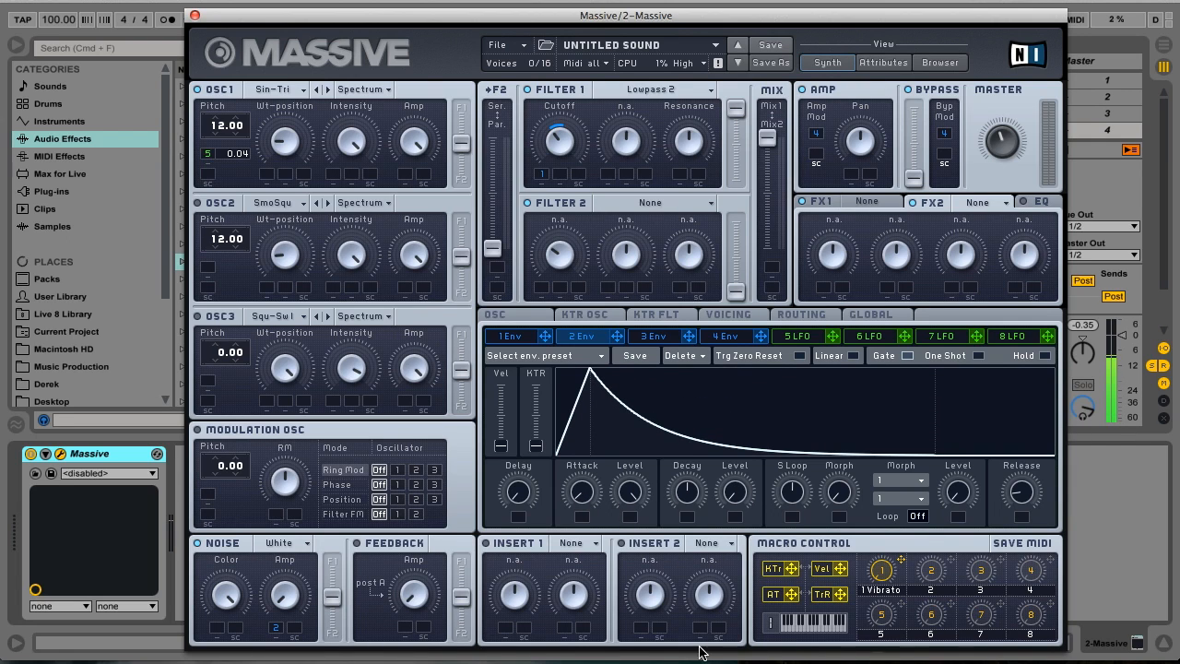
drag(700, 492, 672, 540)
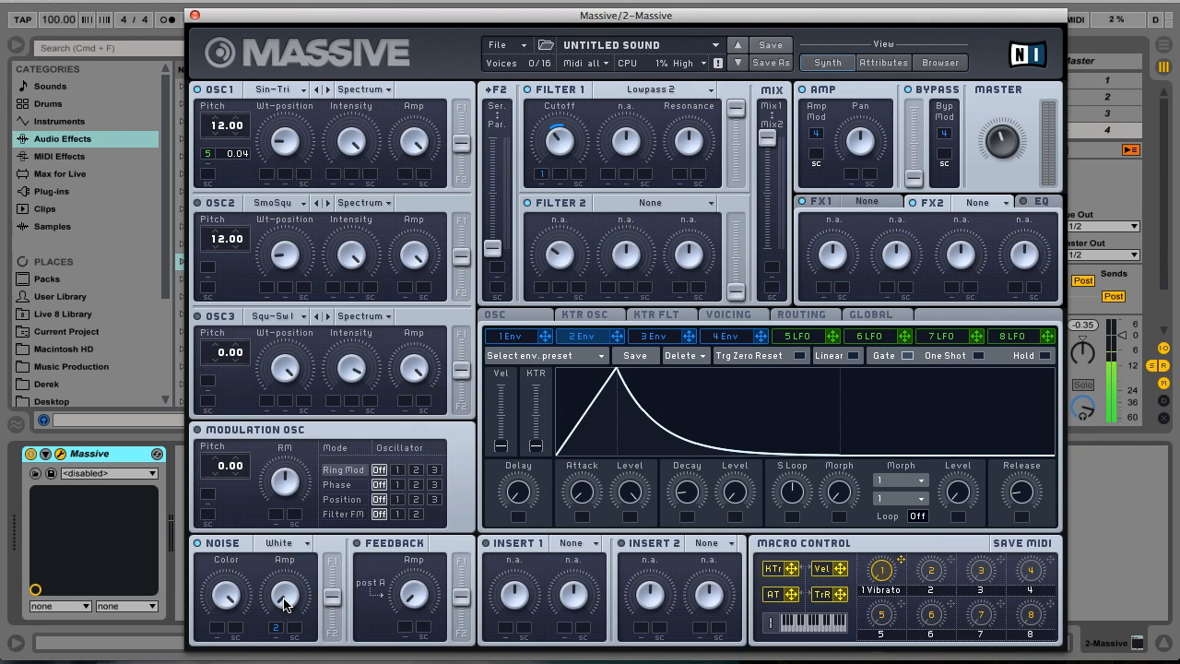
- Raise envelope 2's modulation amount on the noise Amp and change the noise type to Bright
drag(275, 634, 283, 590)
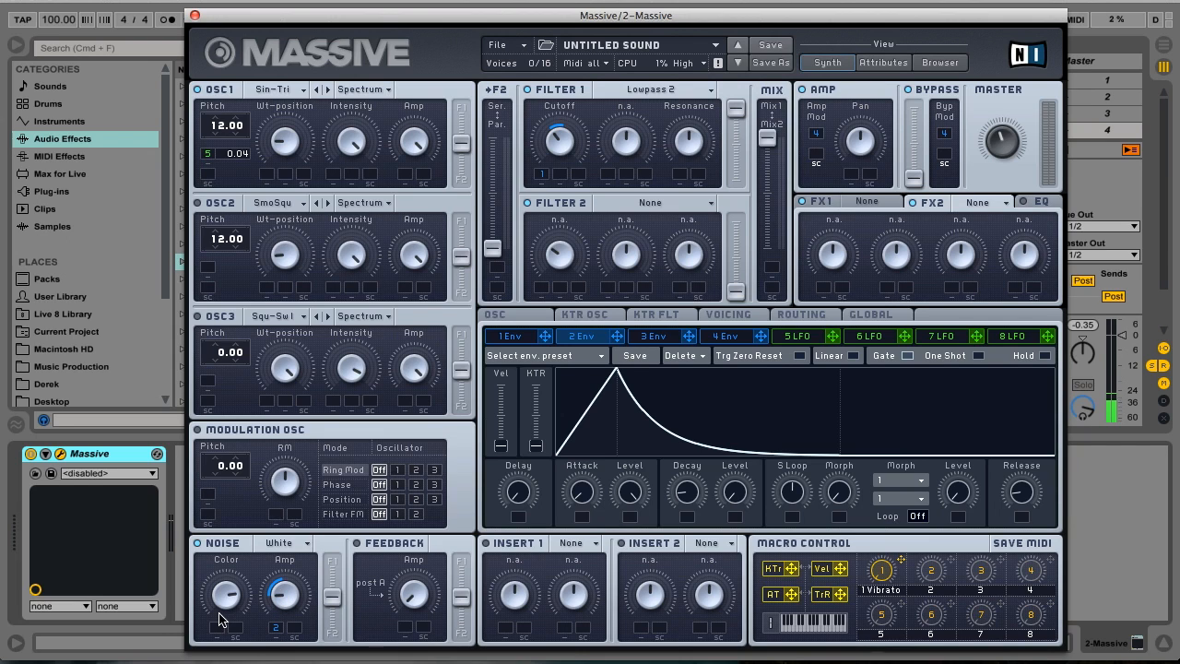
click(270, 535)
click(291, 519)
- Set the modulation oscillator to Phase on oscillator 1, pitch 12.00, with envelope 1 modulating the phase amount upward
click(396, 484)
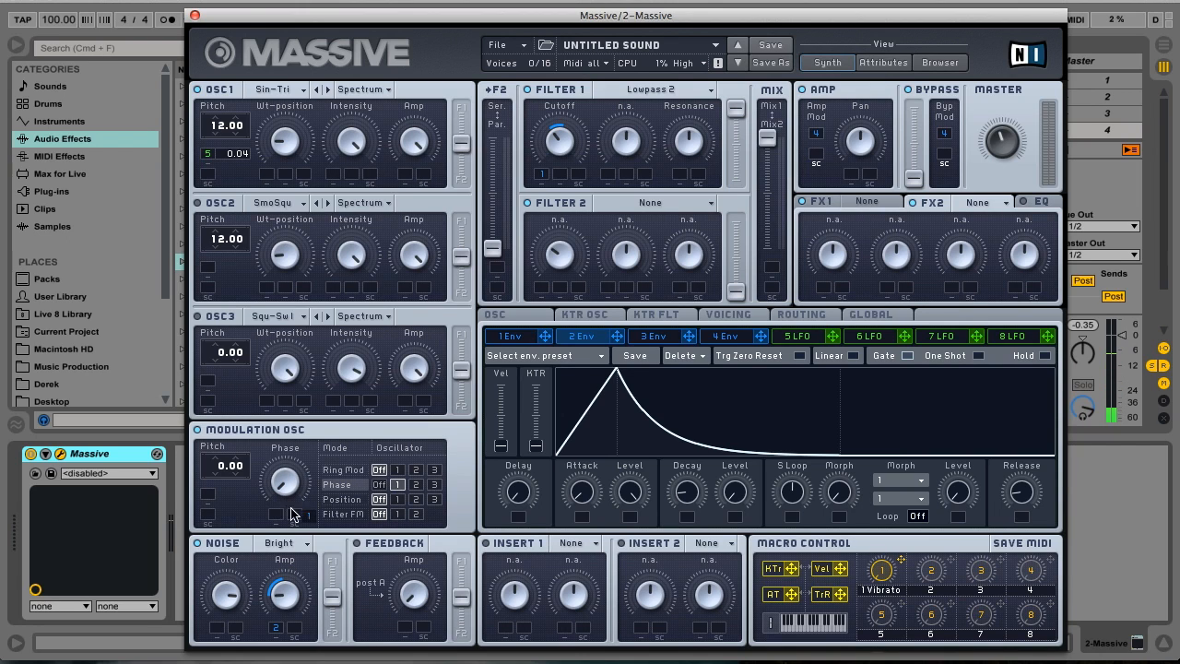
drag(277, 519, 289, 499)
scroll(229, 450, down, 3)
- Shorten the attack of envelope 4 to its minimum
click(728, 337)
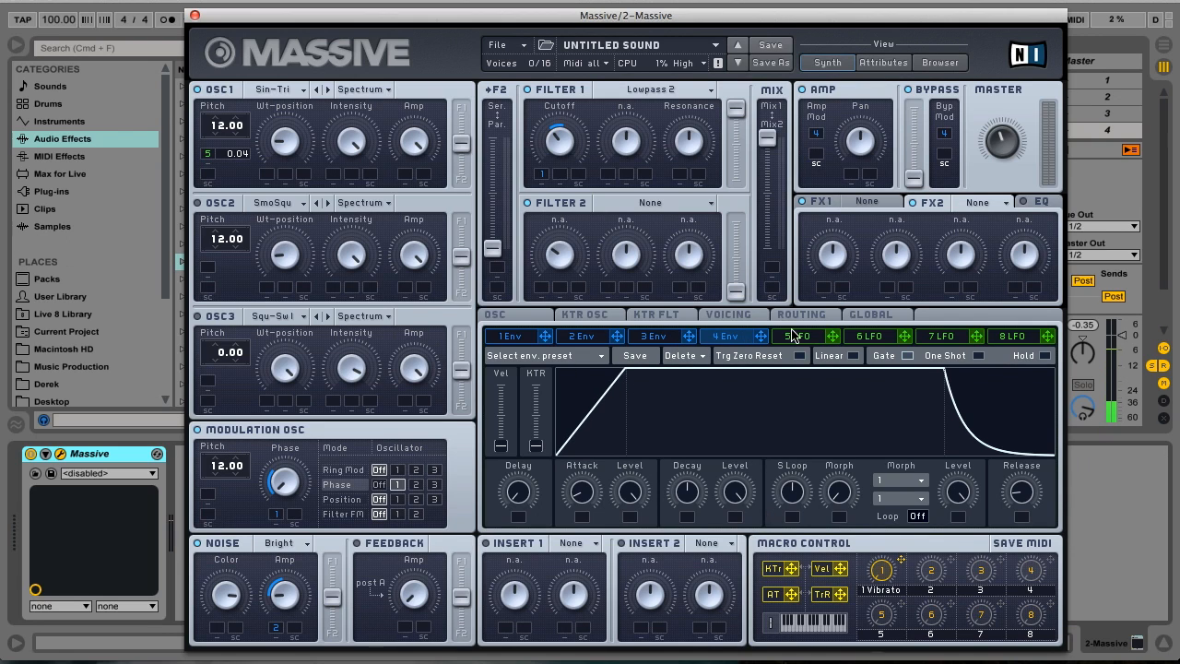
drag(579, 495, 579, 525)
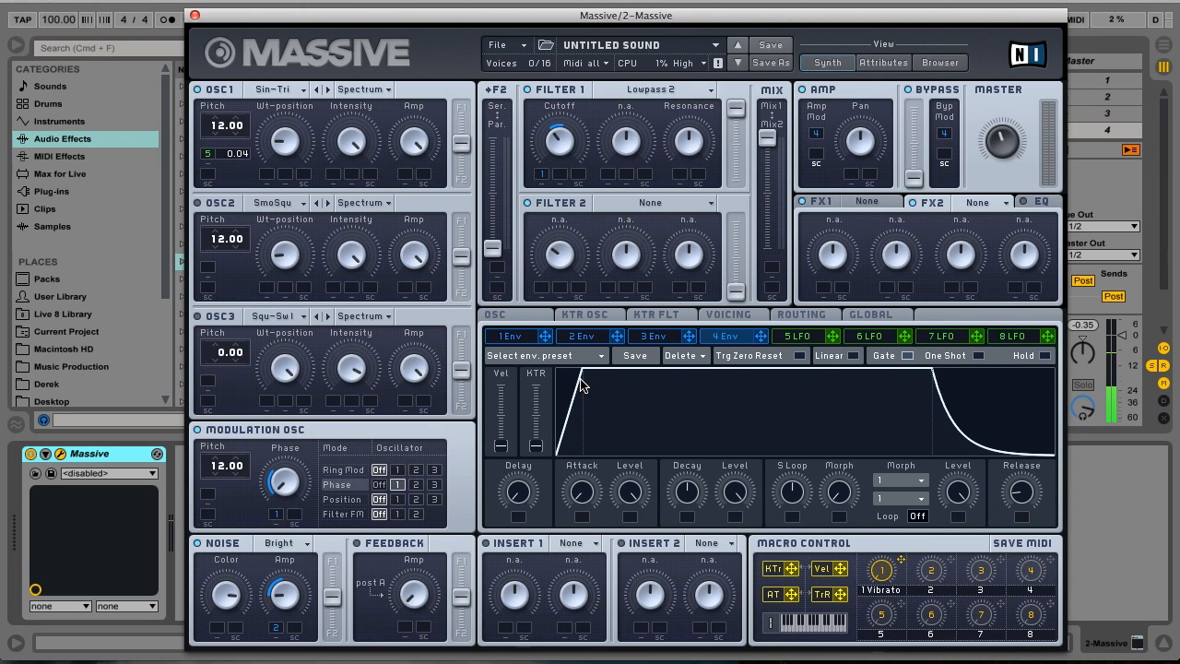
- Load Reverb into FX1 and Dimension Expander into FX2
click(867, 202)
click(890, 216)
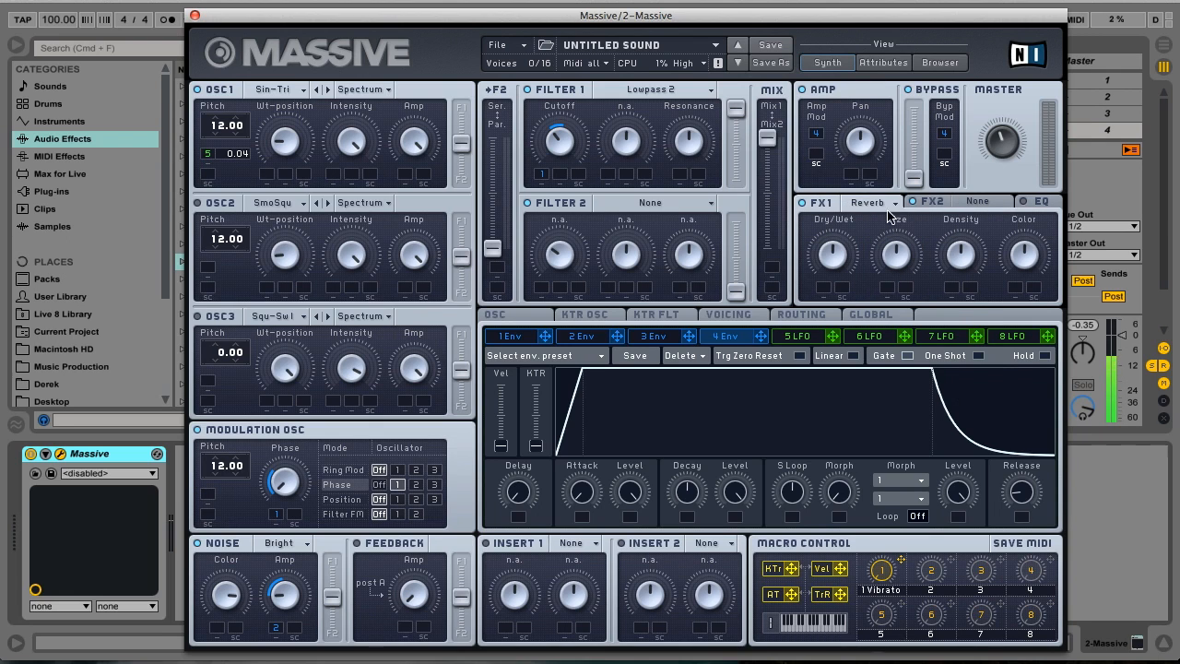
click(977, 201)
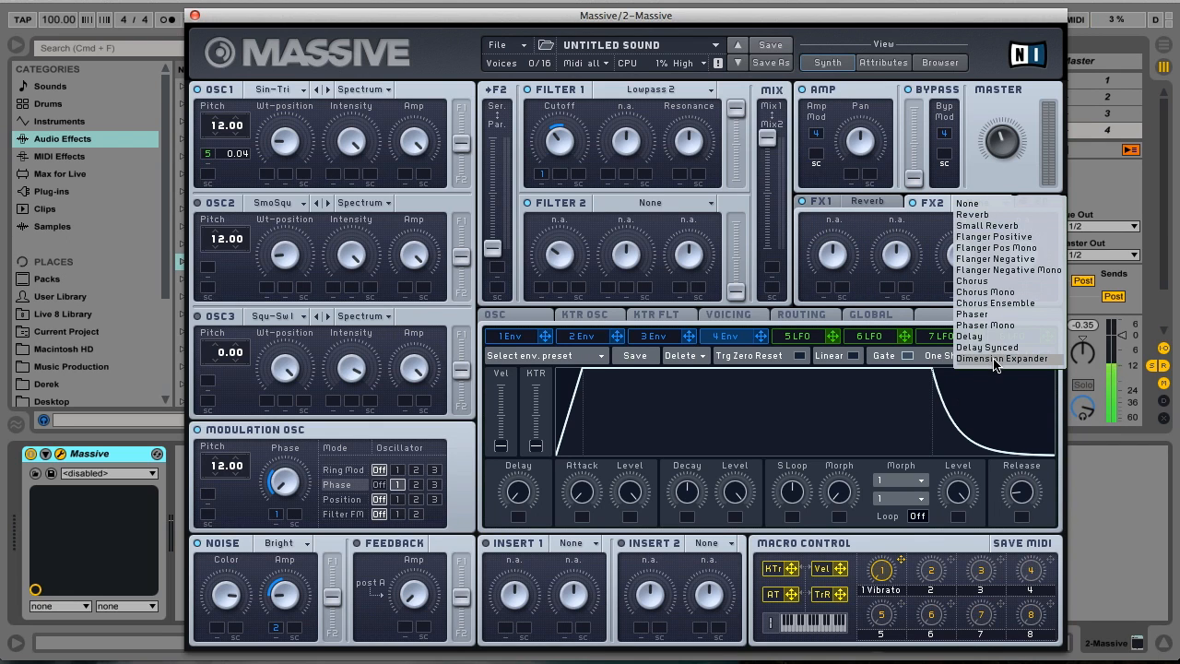
click(994, 362)
- Set Filter 2 to Highpass 2 with a low cutoff, and detune OSC1 to 12.03 and OSC2 to 11.98
click(672, 203)
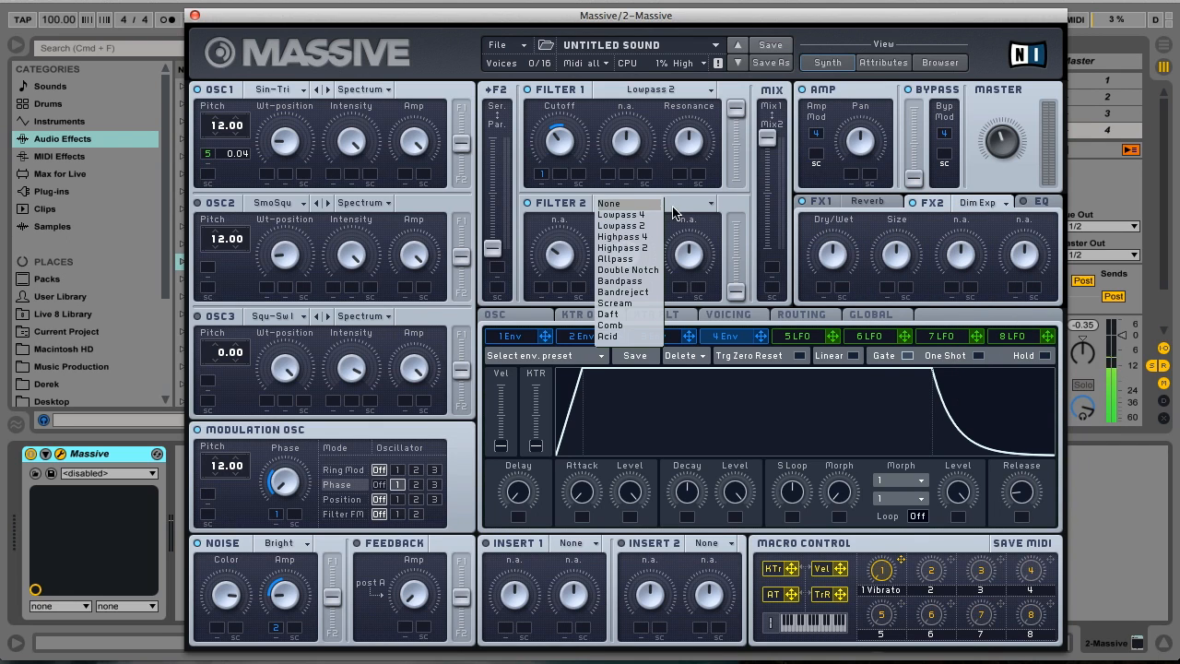
click(645, 247)
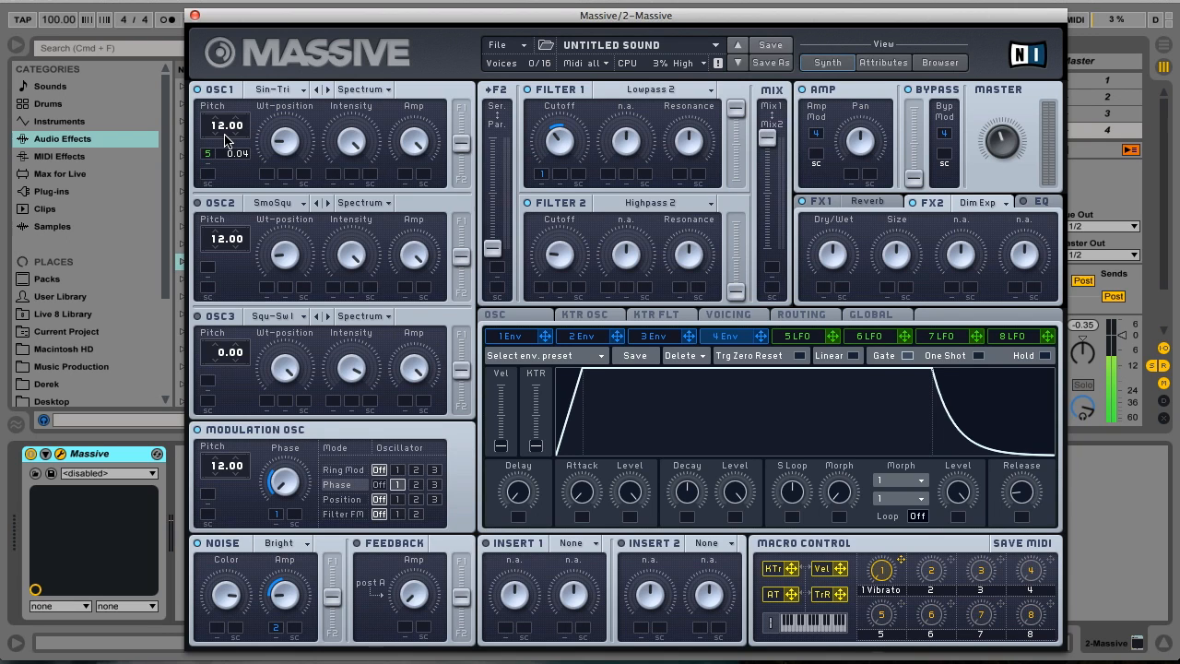
drag(242, 137, 242, 125)
- Lower the reverb's Dry/Wet and the Dimension Expander's Dry/Wet and Size, and enable the EQ with reduced Low Shelf and raised Boost, Frequency and High Shelf
click(867, 204)
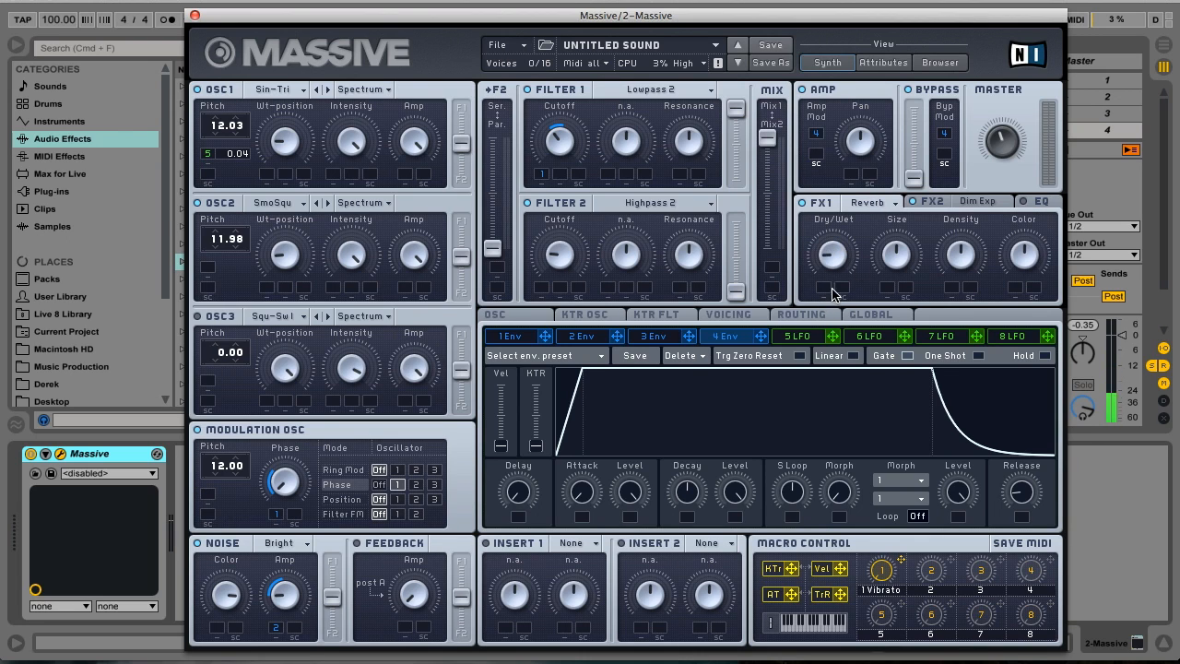
click(966, 204)
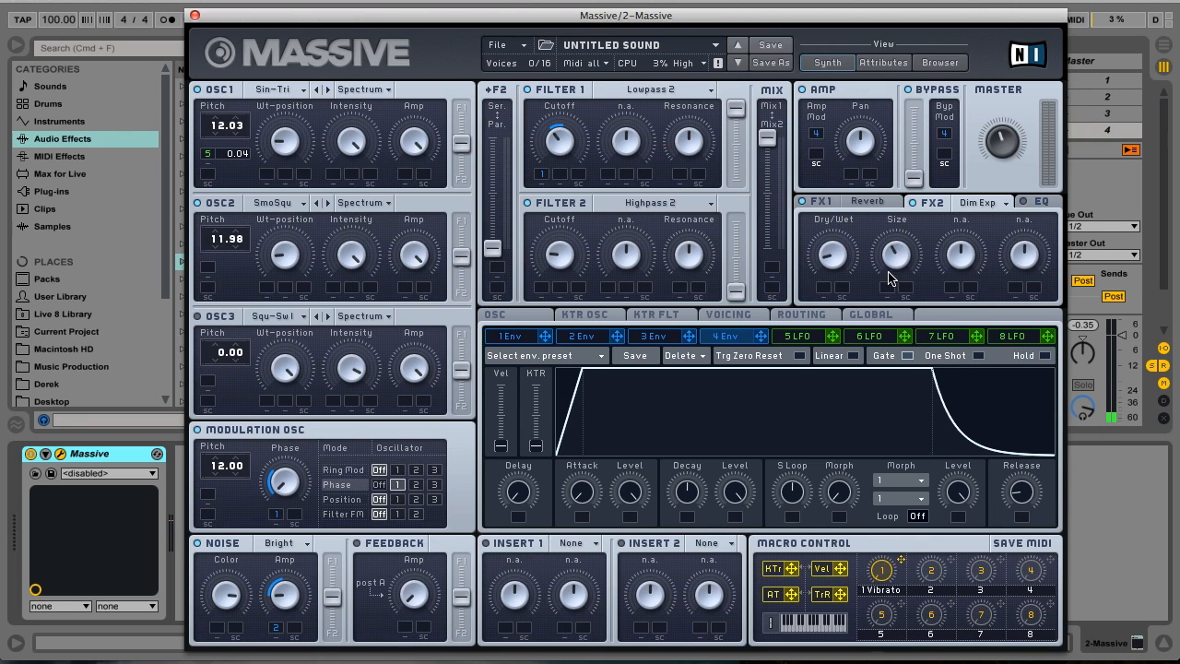
click(1030, 207)
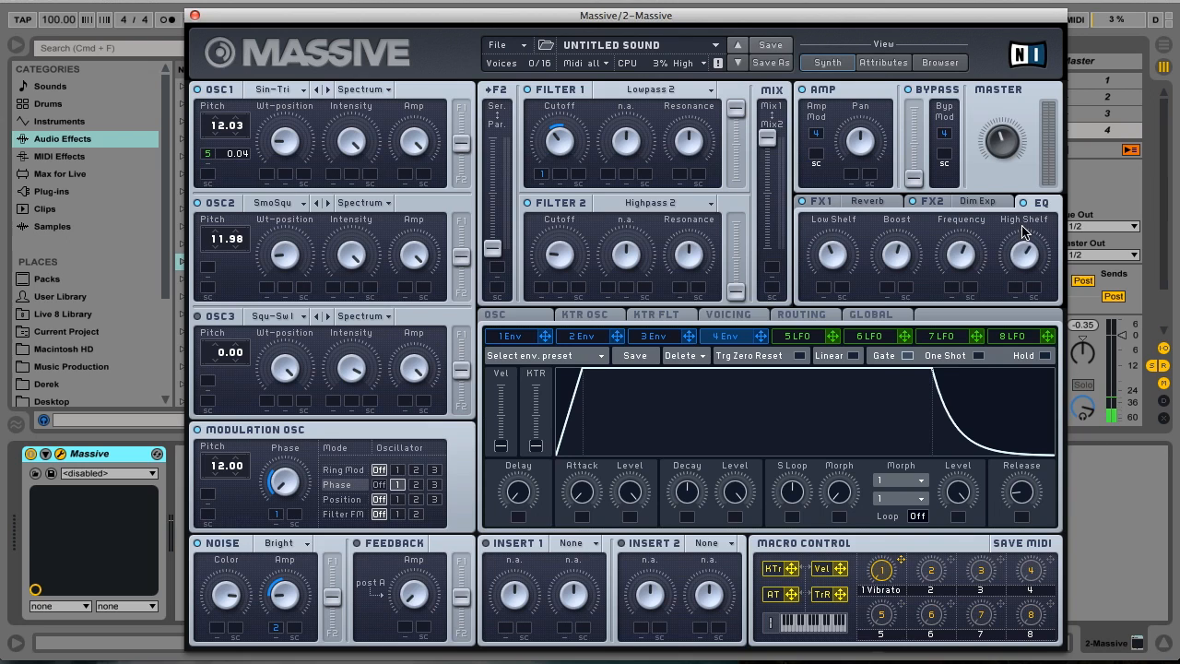
- Load Bitcrusher into Insert 1 and lower its Dry/Wet and Crush amounts
click(562, 543)
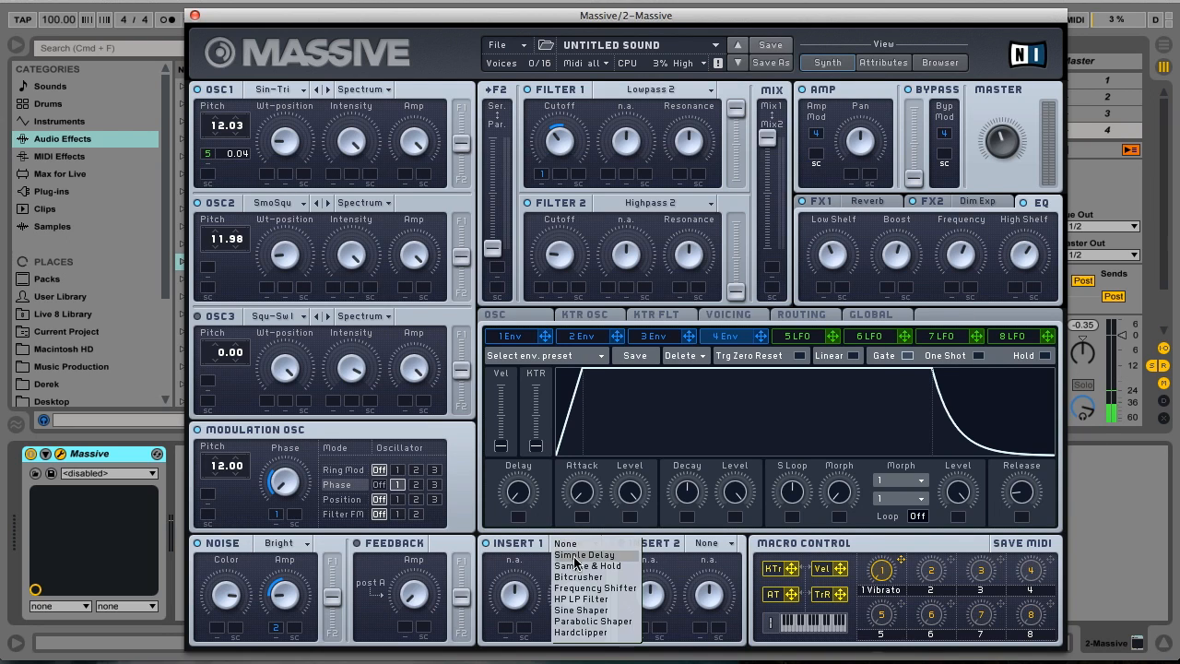
click(567, 582)
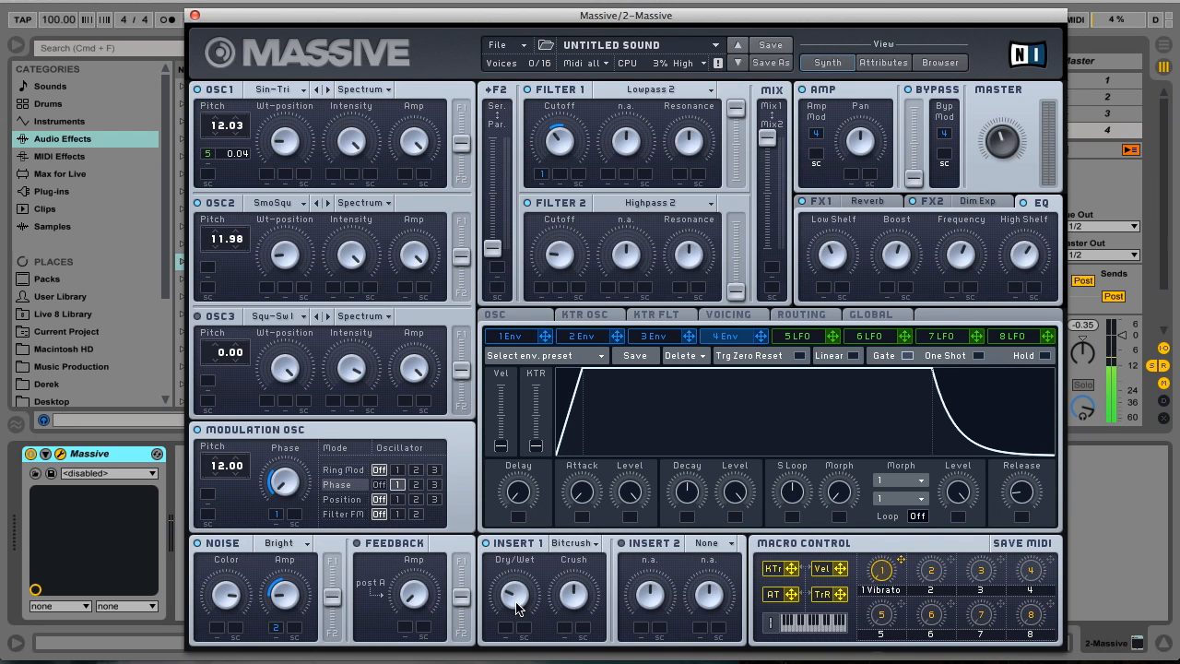
drag(573, 583, 575, 615)
- Assign macro 3 to the bitcrusher's Crush and macro 2 to its Dry/Wet, each with an upward modulation range
drag(1001, 560, 569, 635)
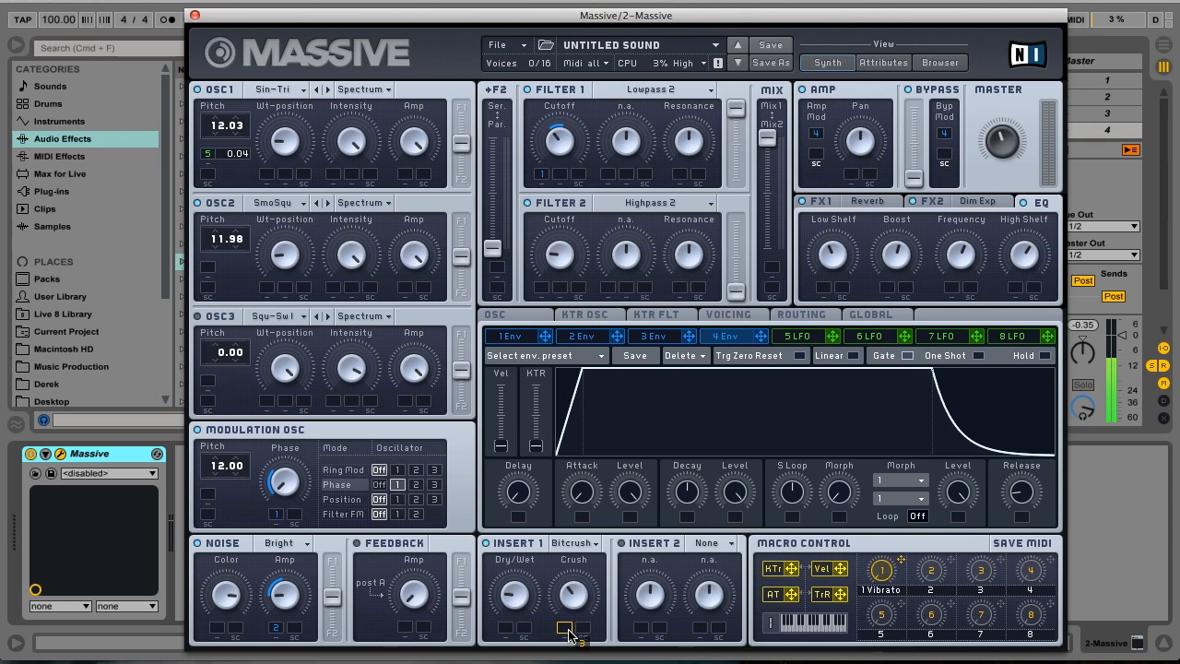
drag(569, 634, 565, 594)
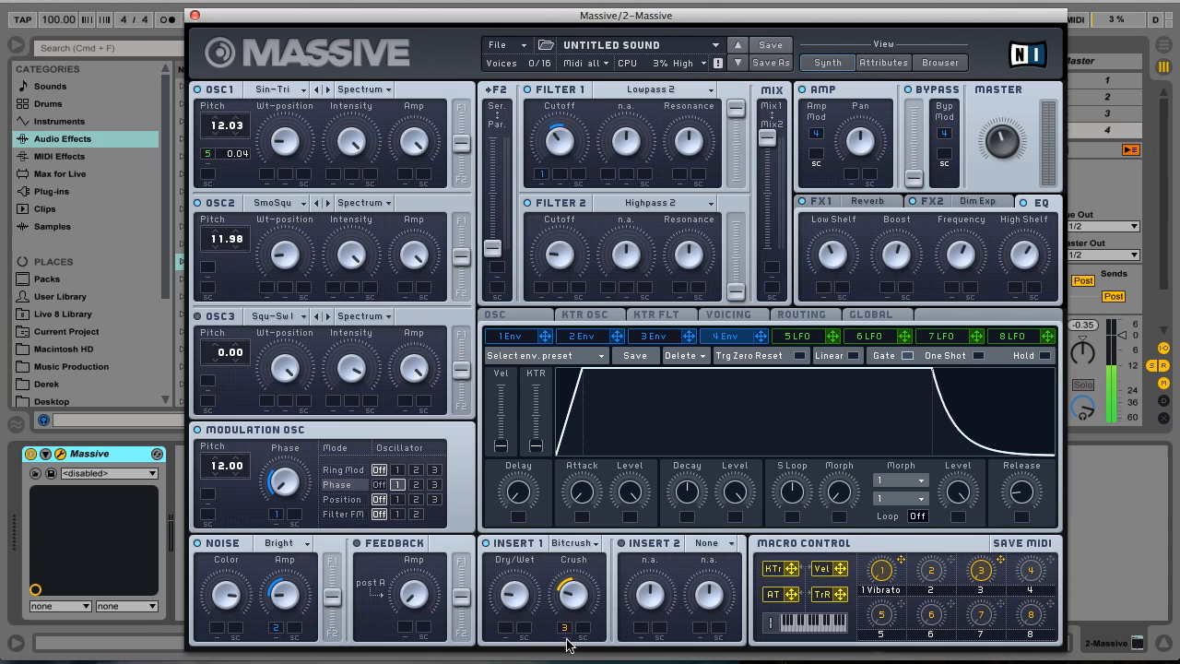
drag(949, 560, 515, 608)
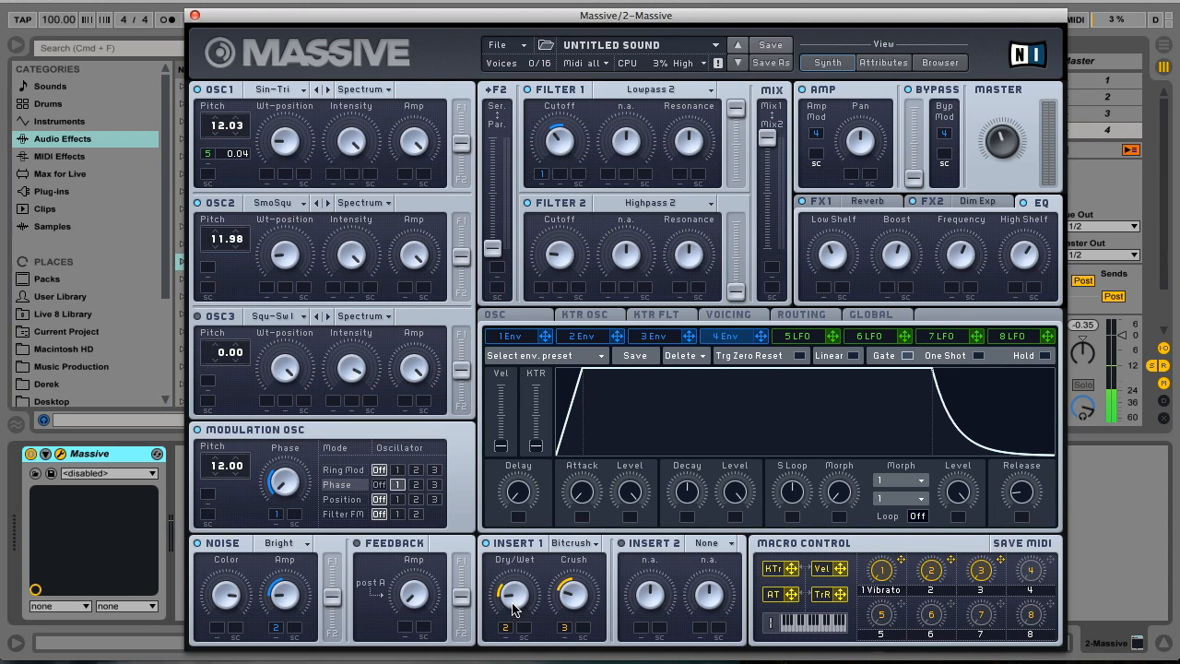
- Name macro 2 "Dry wet" and macro 3 "Crush"
click(949, 591)
text(Dry wet)
click(991, 588)
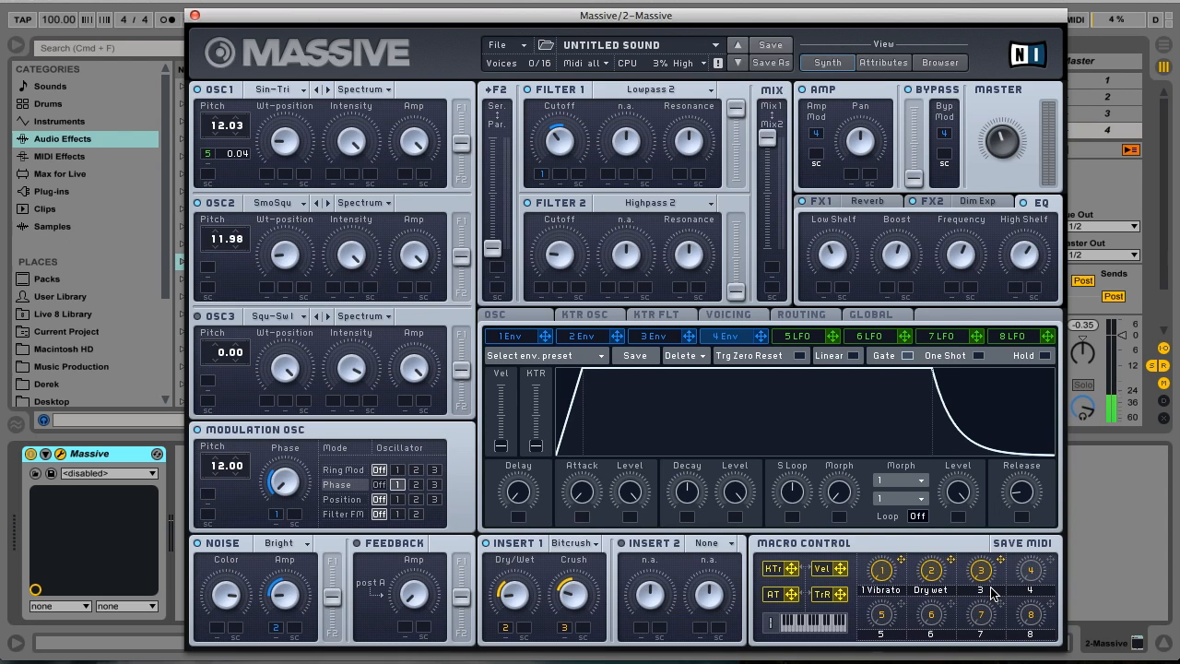
text(Crush)
key(Return)
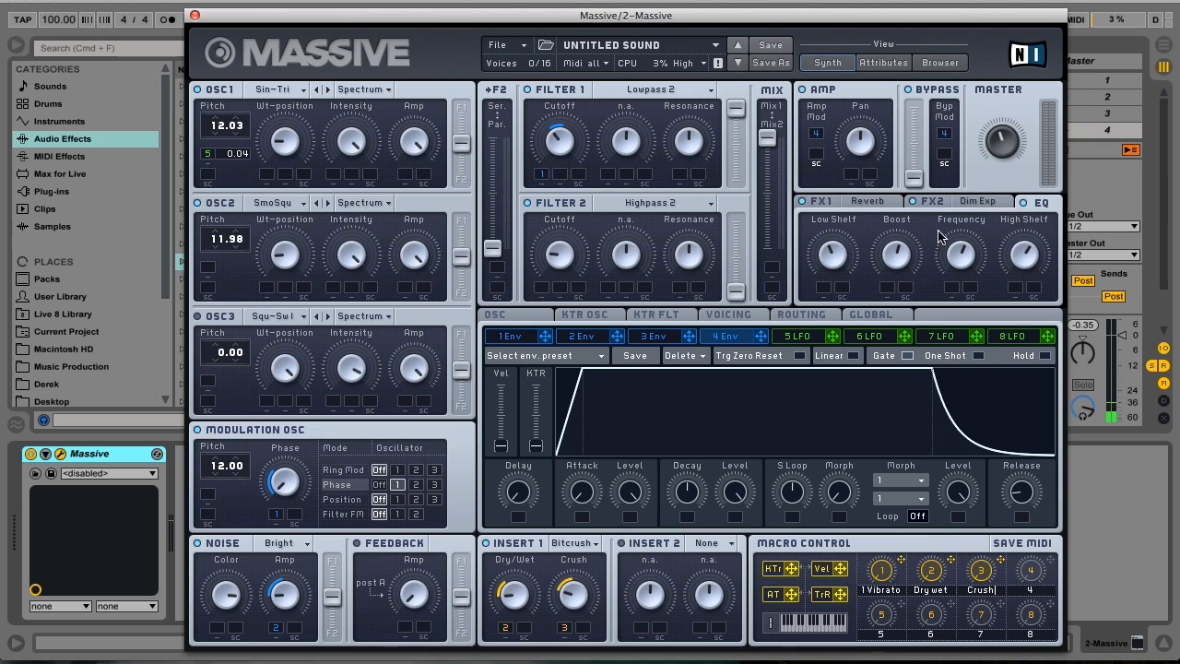
- Open the voicing settings and the oscillator glide, phase and vibrato settings
click(744, 315)
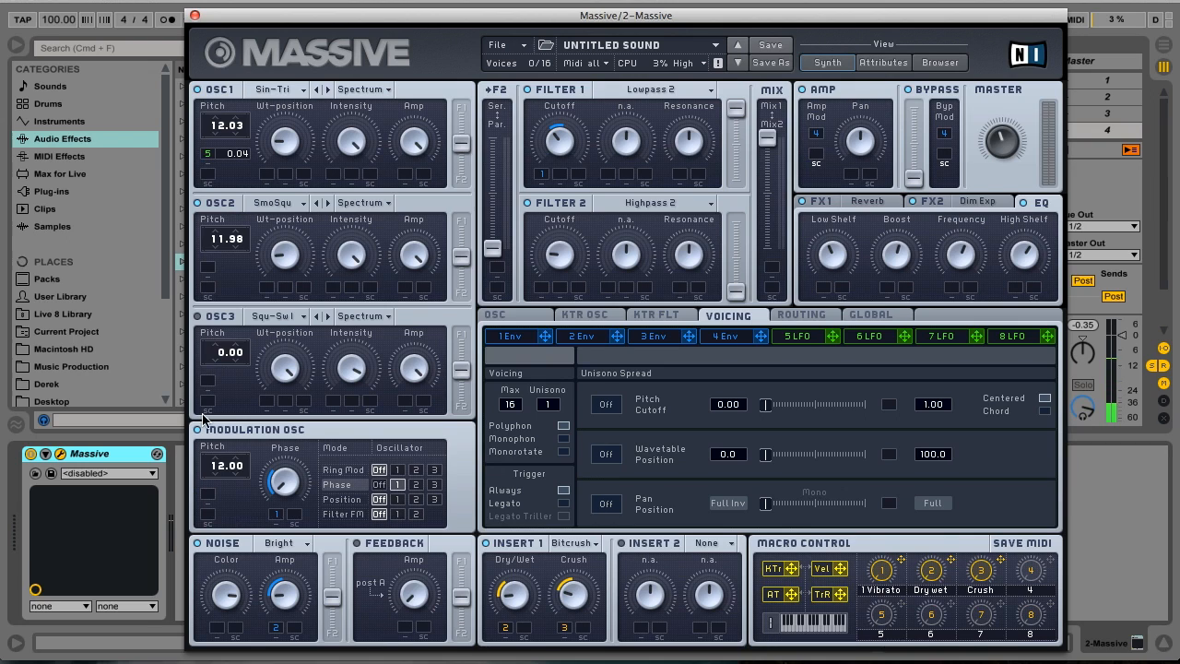
click(507, 316)
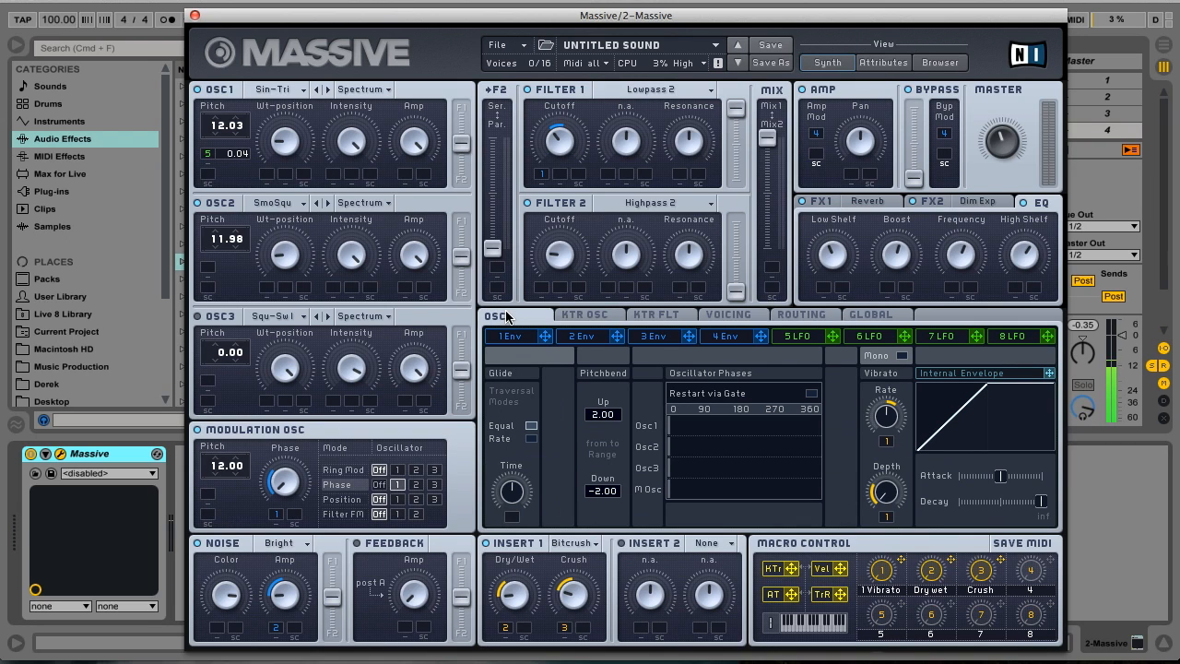